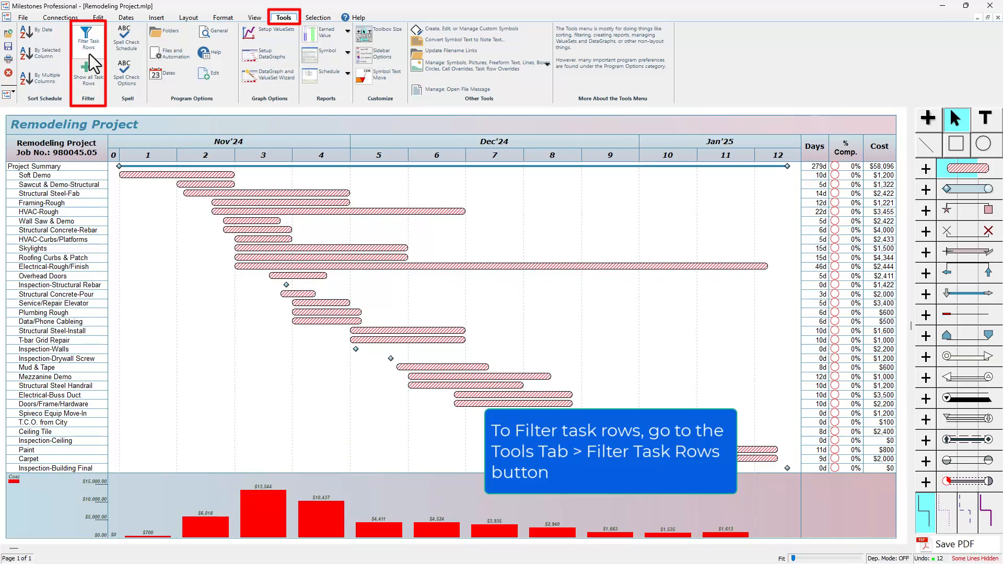
- Show all task rows, then filter them to tasks whose column text includes "demo", saving the filter settings
{"action": "left_click", "coordinate": [95, 85]}
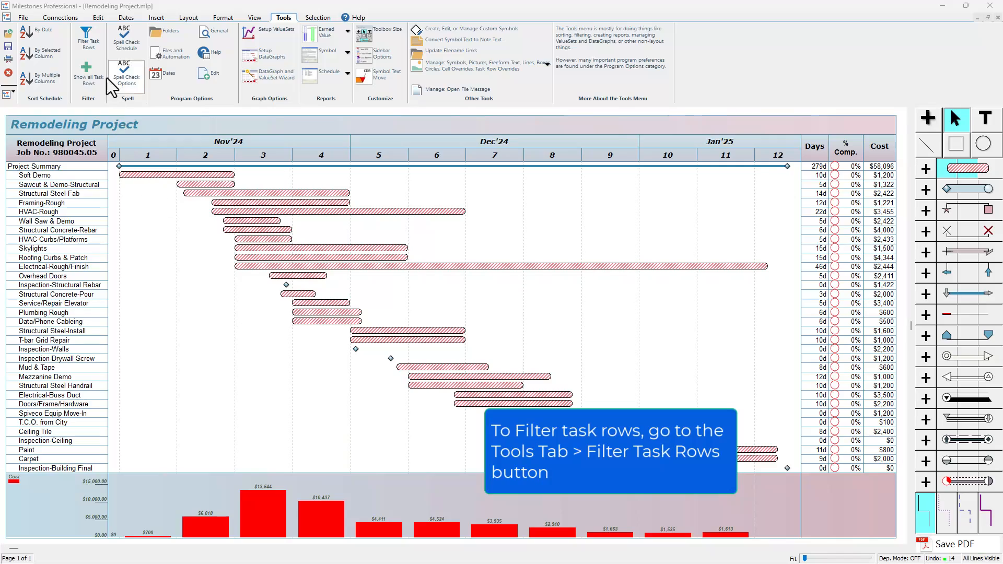
{"action": "left_click", "coordinate": [92, 39]}
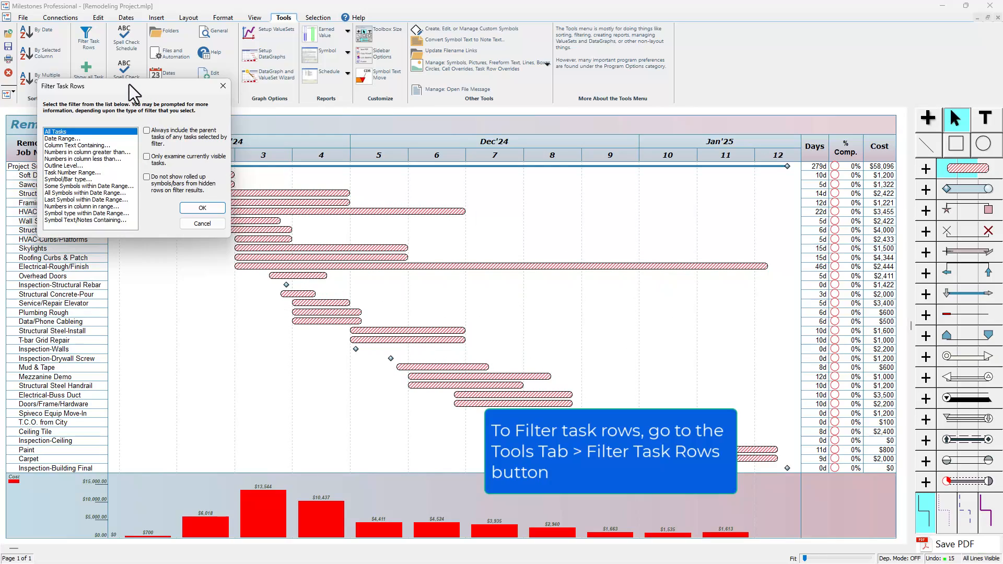
{"action": "left_click_drag", "start_coordinate": [136, 92], "coordinate": [257, 94]}
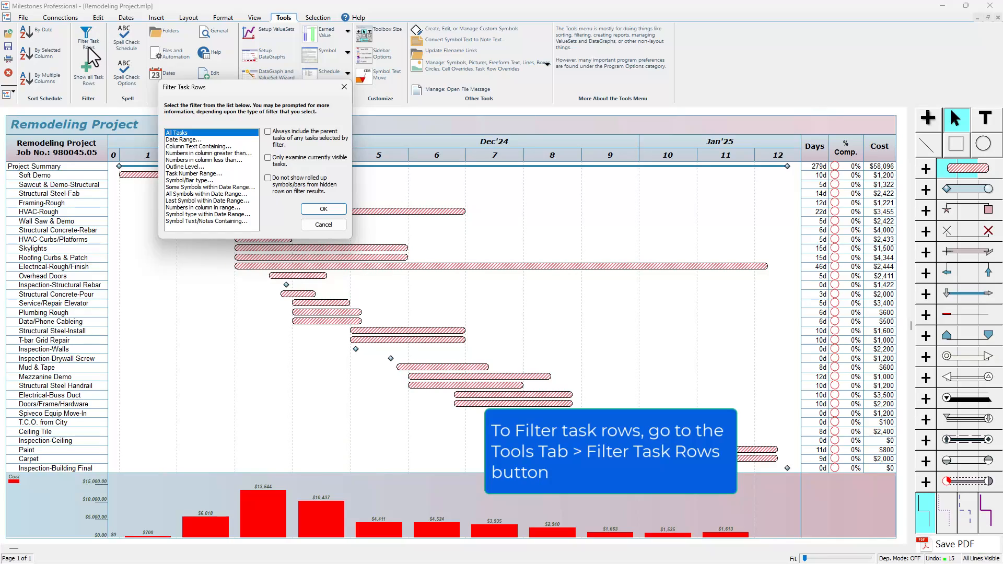
{"action": "double_click", "coordinate": [191, 147]}
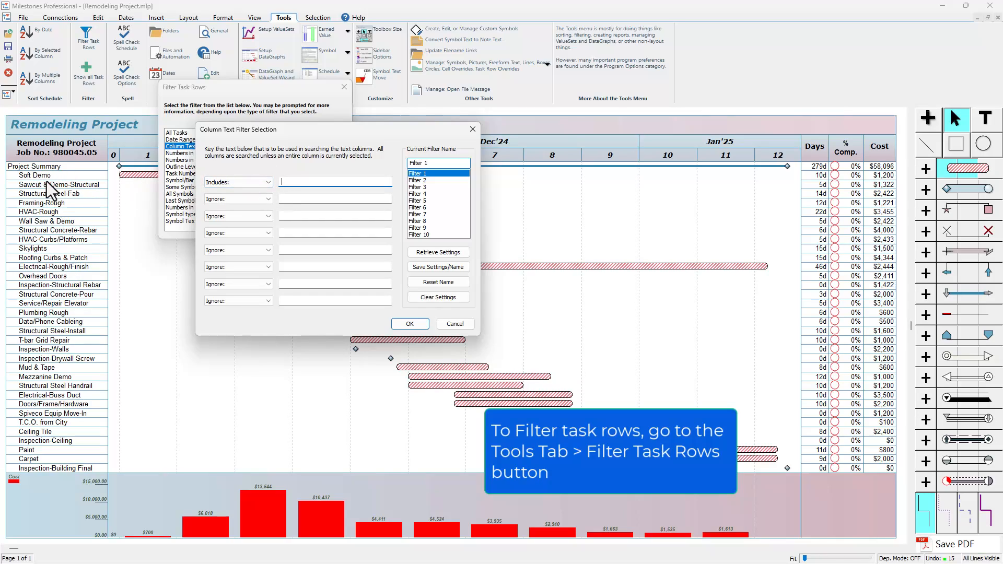
{"action": "type", "text": "demo"}
{"action": "left_click", "coordinate": [405, 326]}
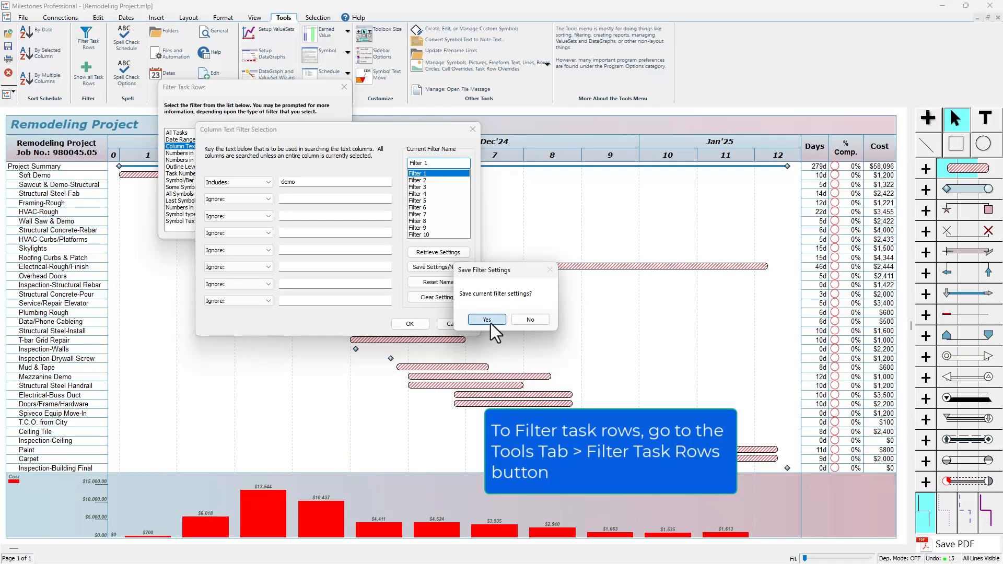
{"action": "left_click", "coordinate": [491, 323]}
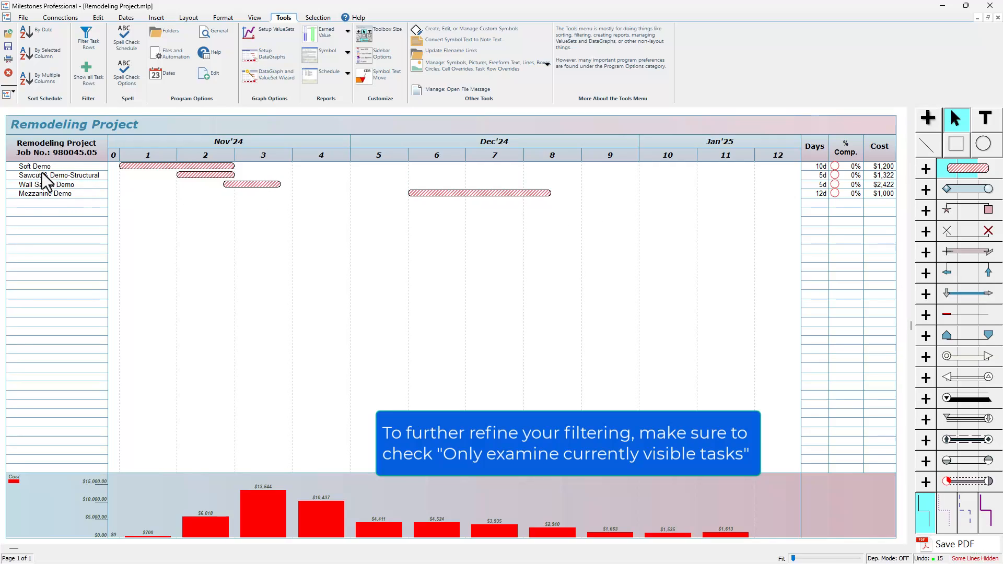
- Refine the filter among only the currently visible tasks to column text including "saw", saving the filter settings
{"action": "left_click", "coordinate": [88, 41]}
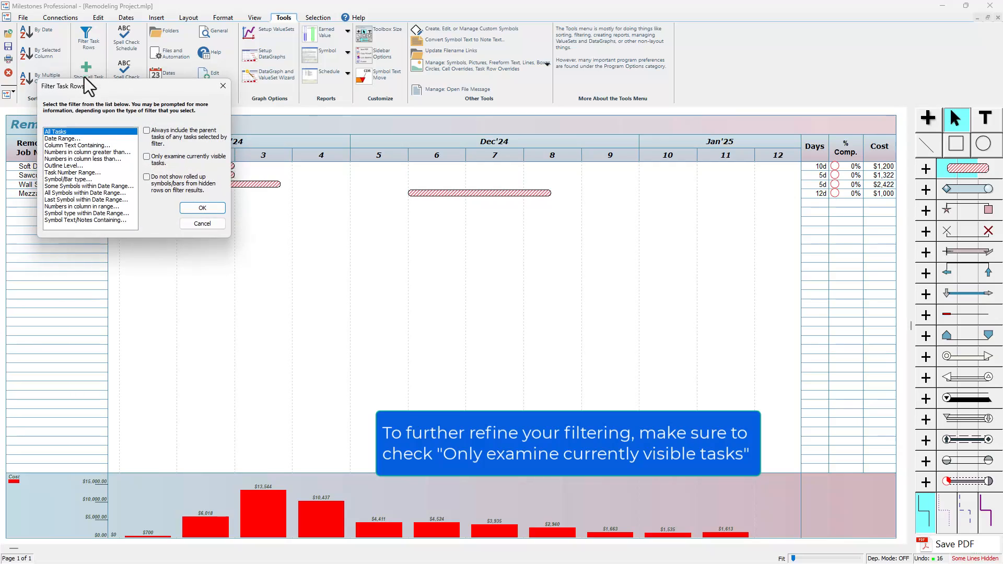
{"action": "left_click", "coordinate": [147, 158]}
{"action": "double_click", "coordinate": [74, 145]}
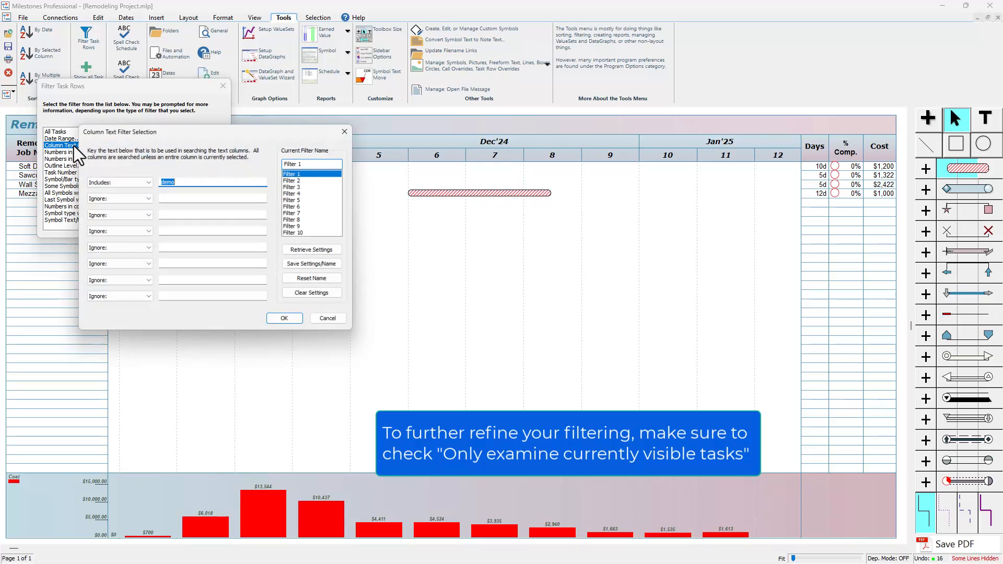
{"action": "type", "text": "saw"}
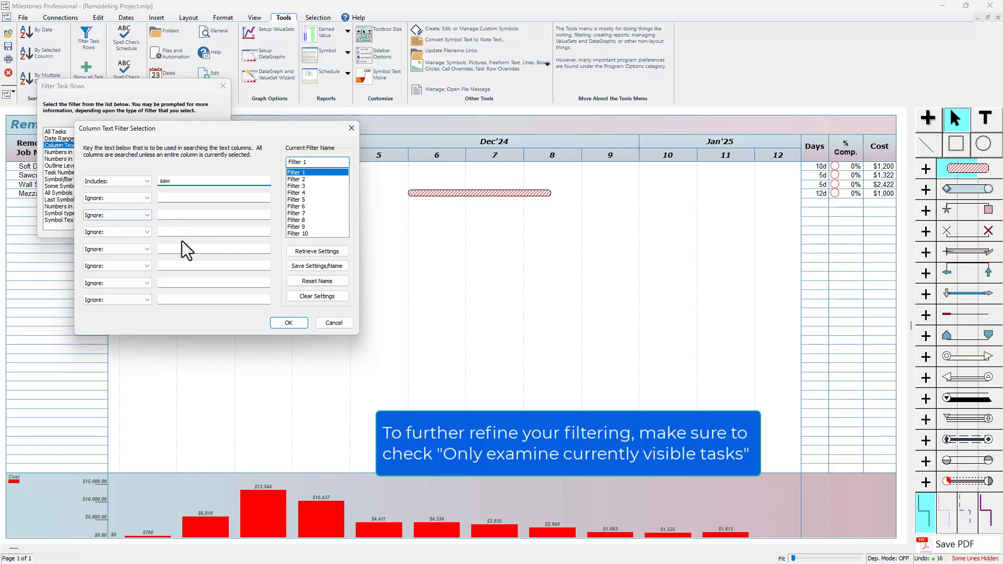
{"action": "left_click", "coordinate": [284, 324]}
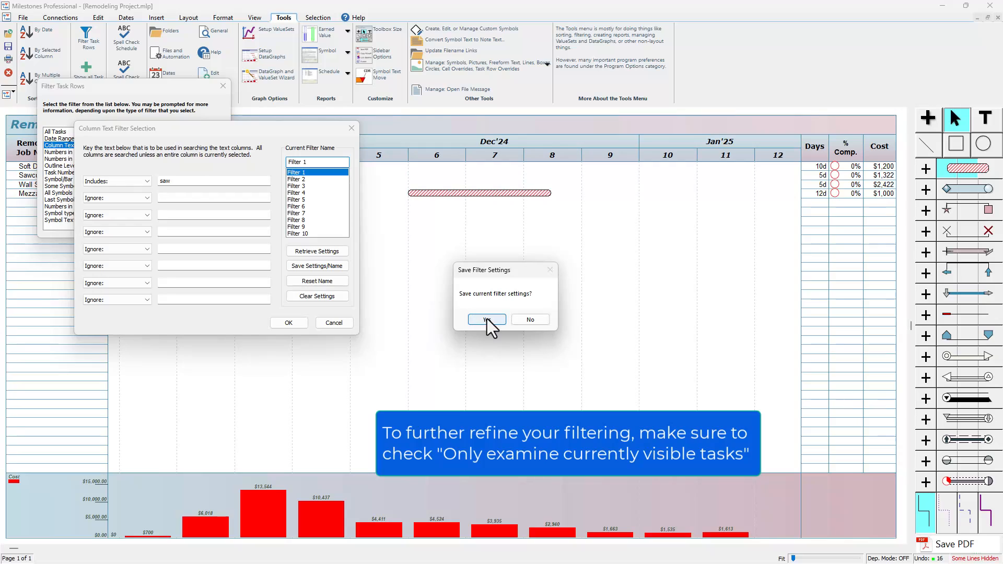
{"action": "left_click", "coordinate": [487, 320]}
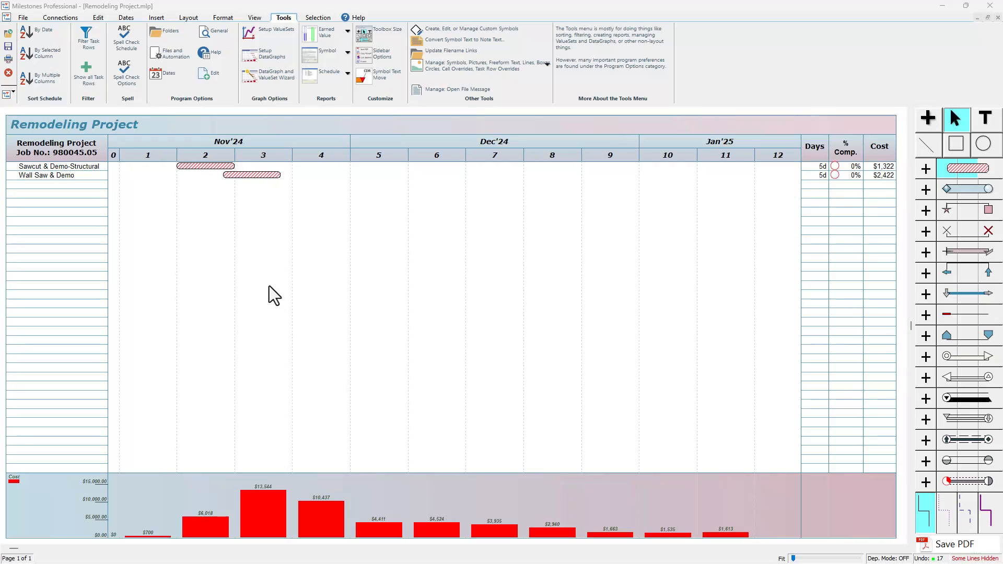
- Restore all task rows and filter them to tasks with the diamond symbol type in the date range 11/1/24 to 1/23/25
{"action": "left_click", "coordinate": [92, 80]}
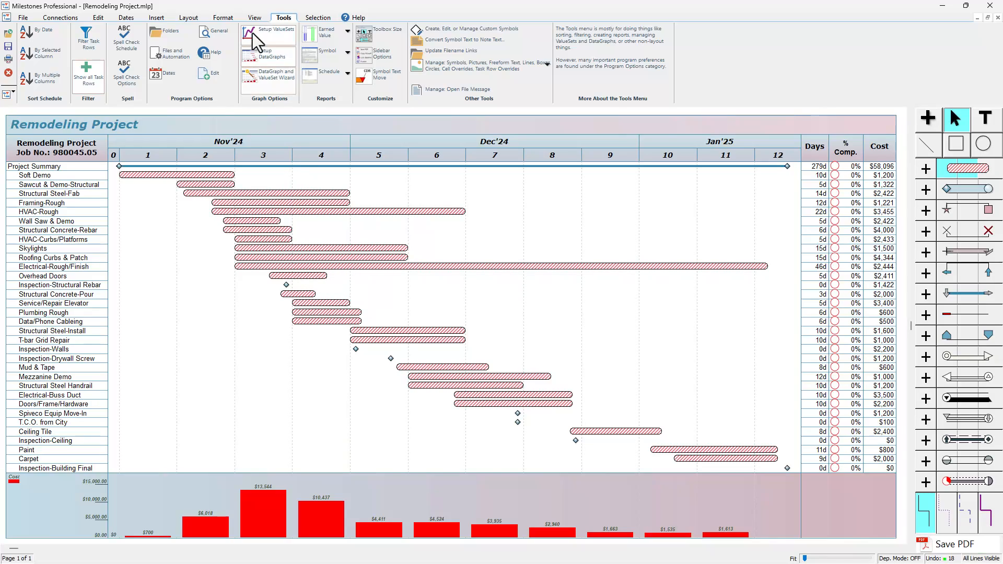
{"action": "left_click", "coordinate": [90, 52]}
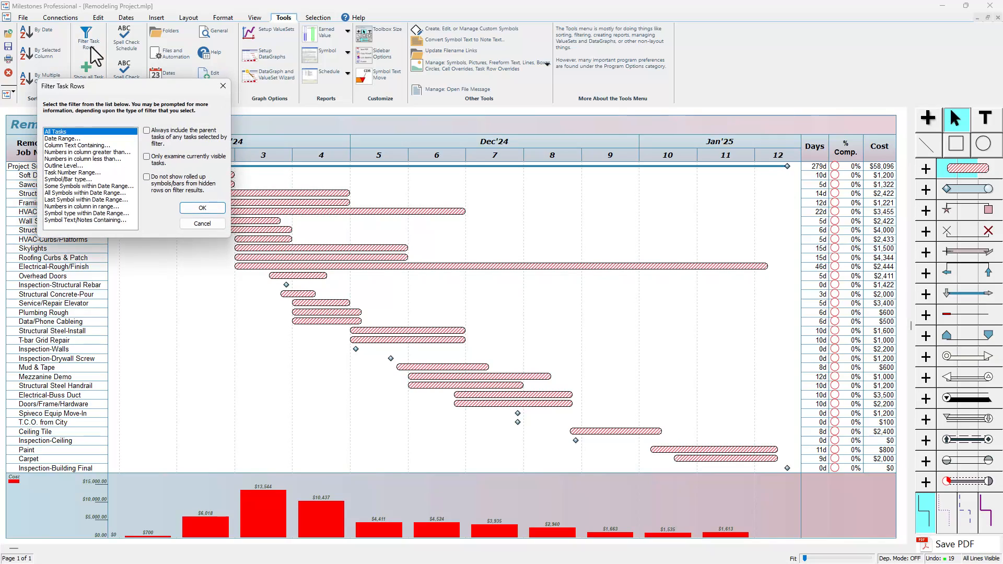
{"action": "left_click", "coordinate": [90, 214]}
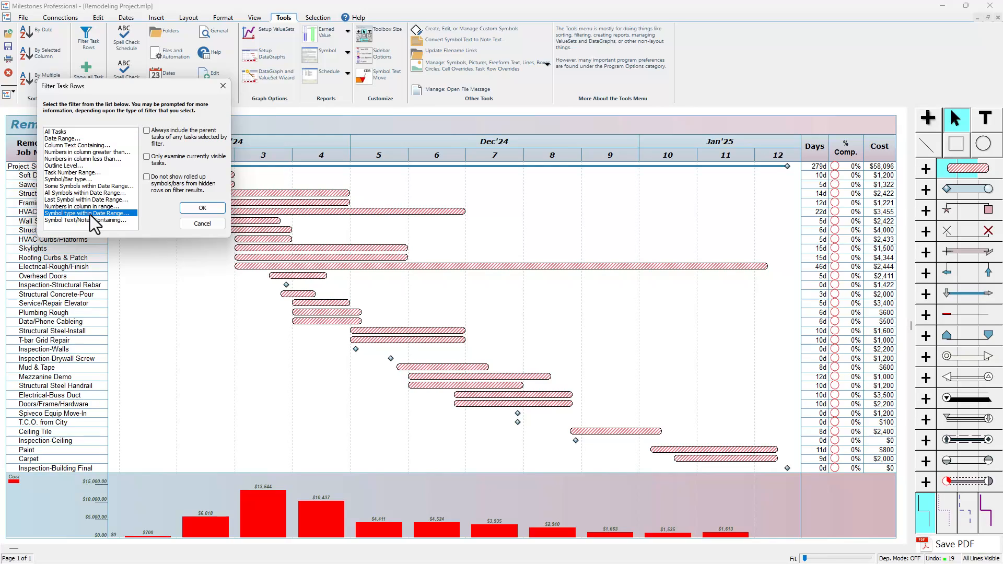
{"action": "double_click", "coordinate": [90, 214]}
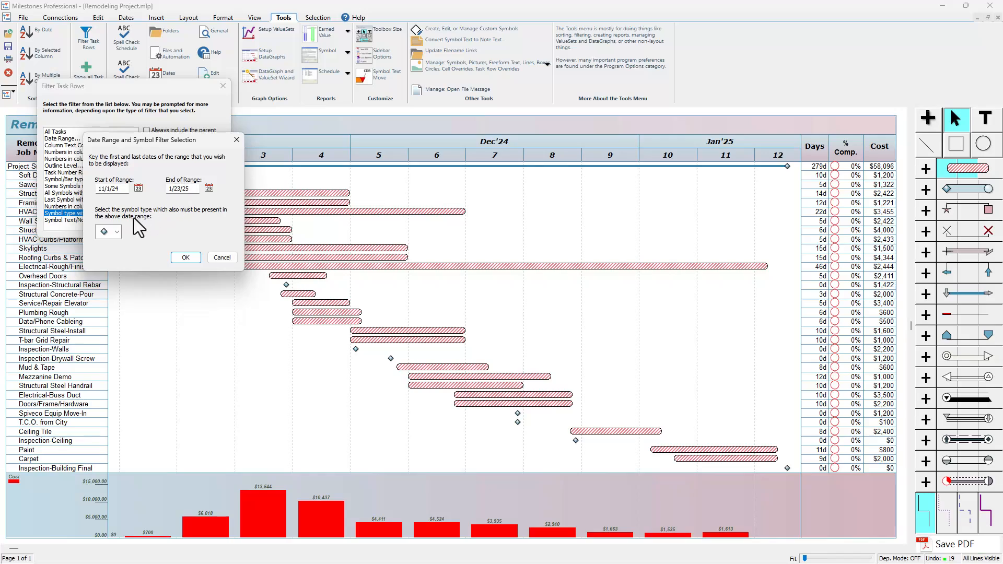
{"action": "left_click", "coordinate": [116, 231]}
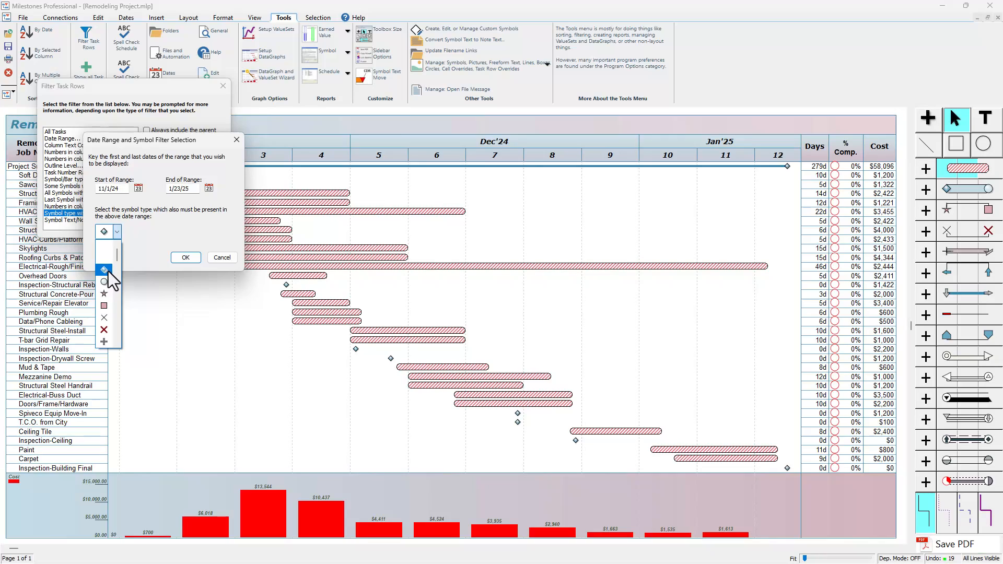
{"action": "left_click", "coordinate": [109, 270]}
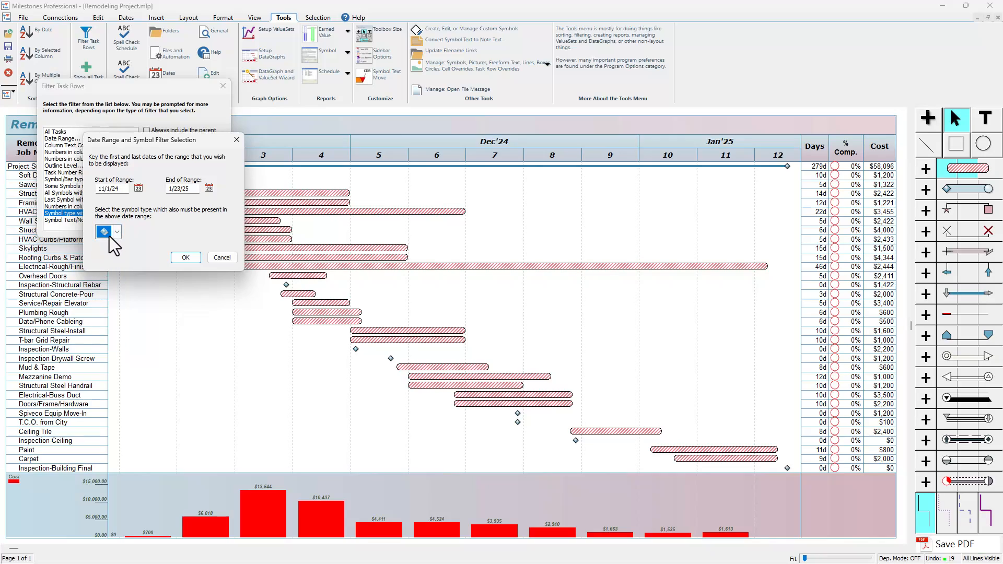
{"action": "left_click", "coordinate": [193, 259]}
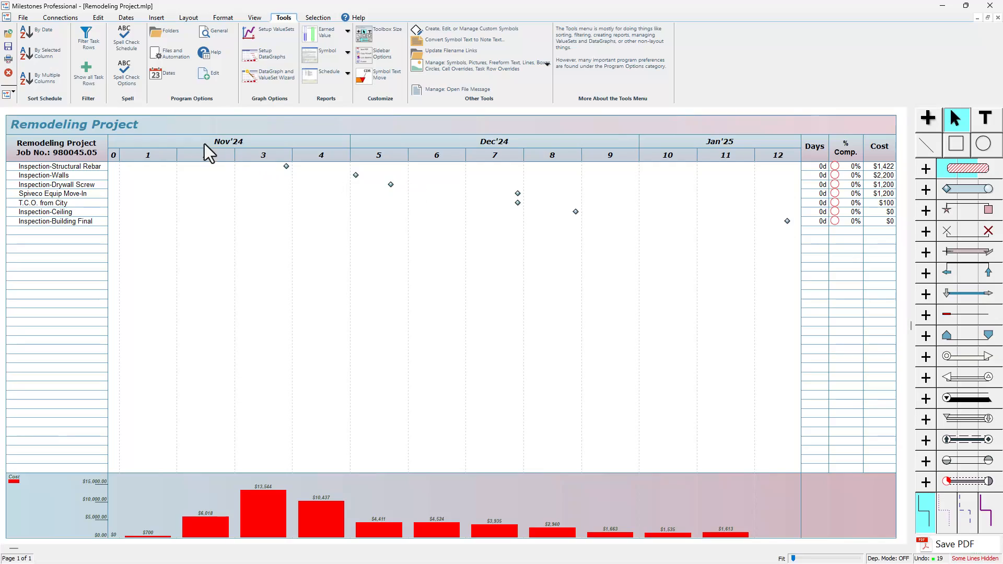
- Show all task rows and sort them ascending by the last date in each task, maintaining the outline structure
{"action": "left_click", "coordinate": [89, 82]}
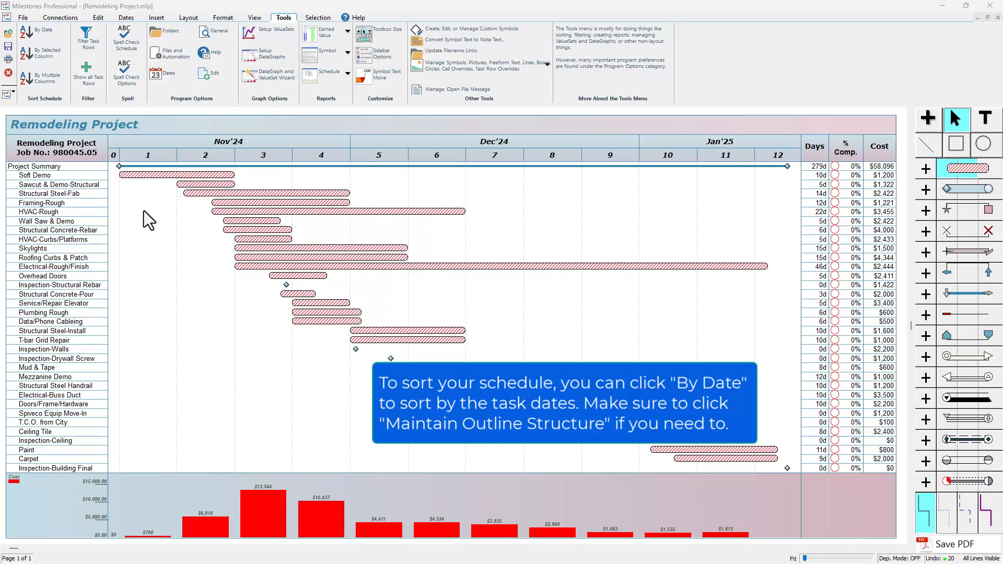
{"action": "left_click", "coordinate": [56, 33]}
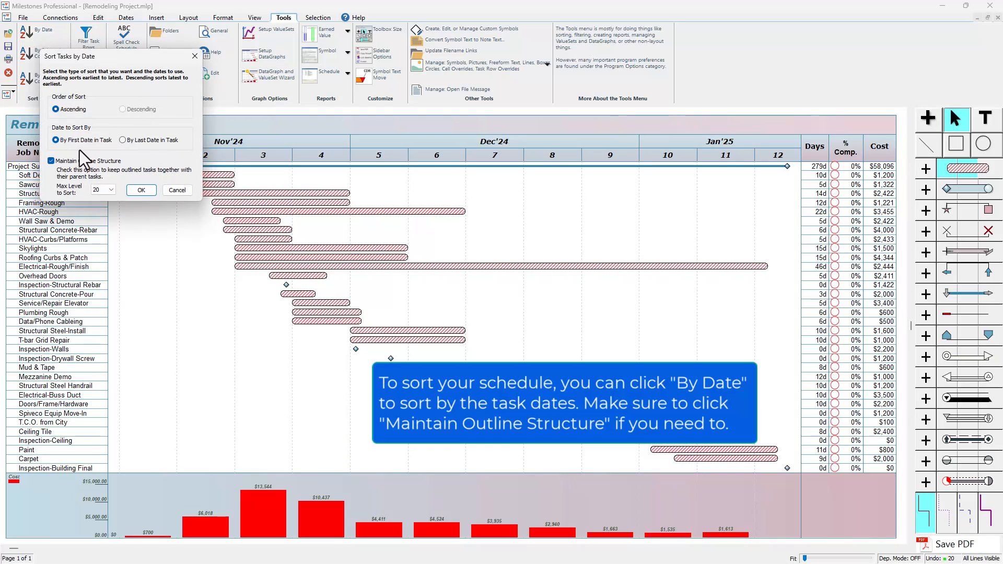
{"action": "left_click", "coordinate": [129, 140]}
{"action": "left_click", "coordinate": [142, 190]}
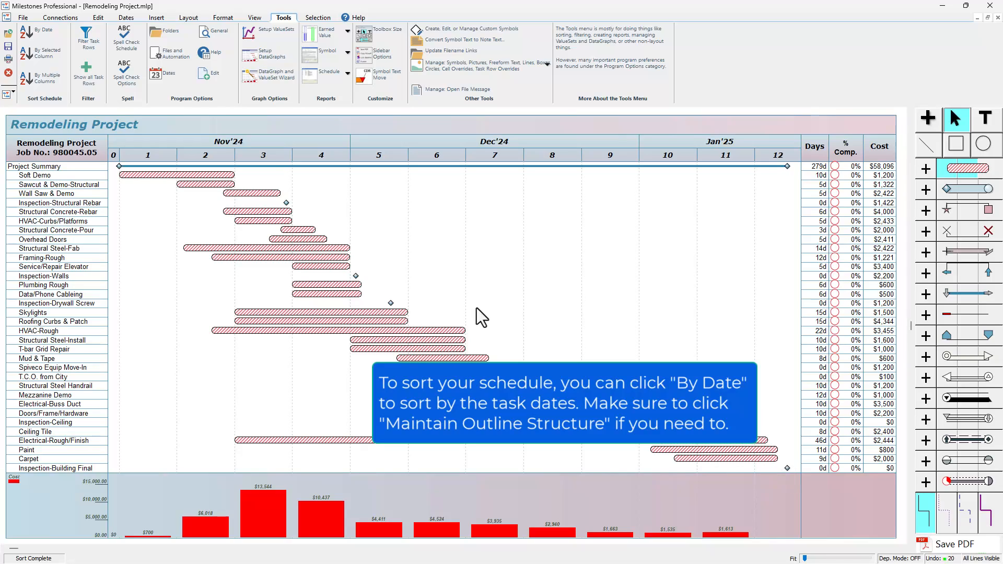
- Undo the sort by date, going back two changes in the undo history
{"action": "left_click", "coordinate": [98, 18]}
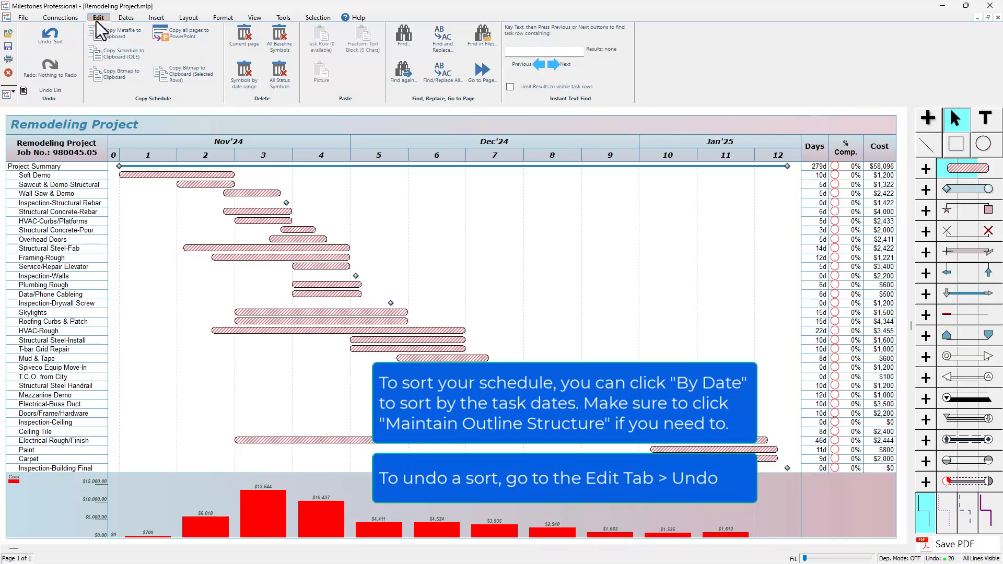
{"action": "left_click", "coordinate": [59, 39]}
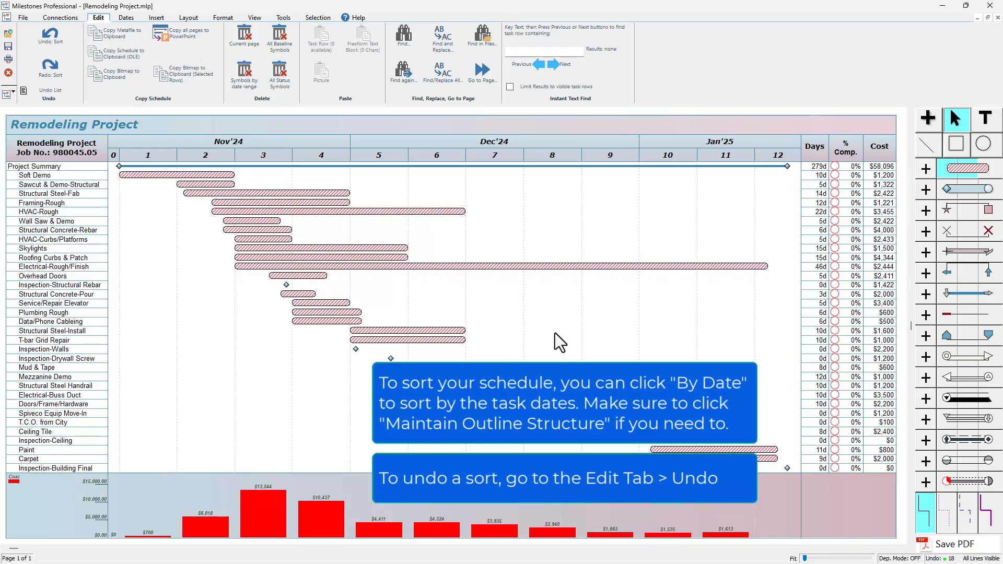
{"action": "left_click", "coordinate": [50, 37]}
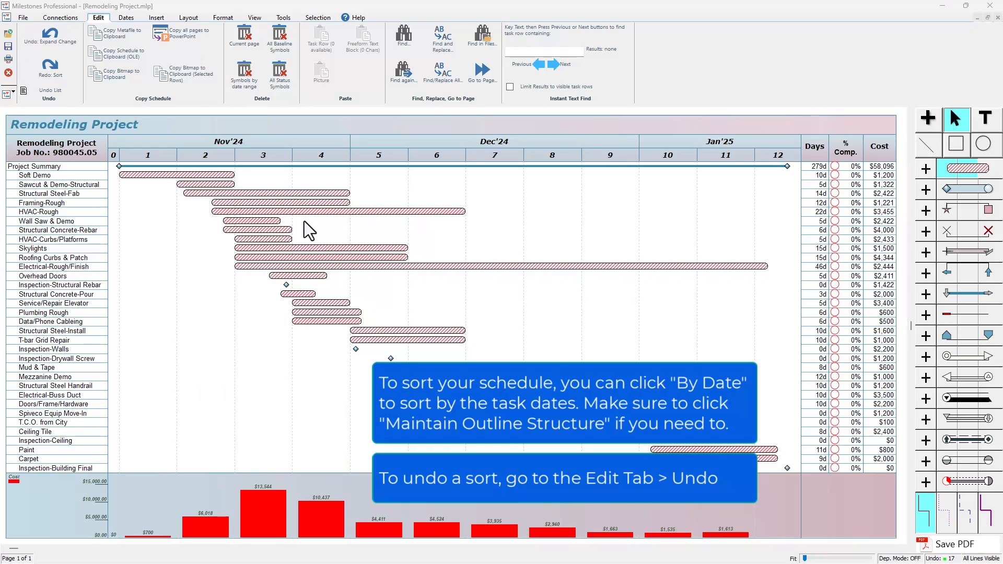
- Sort the schedule by the Cost column in descending numeric order, treating the numbers as currency
{"action": "left_click", "coordinate": [879, 153]}
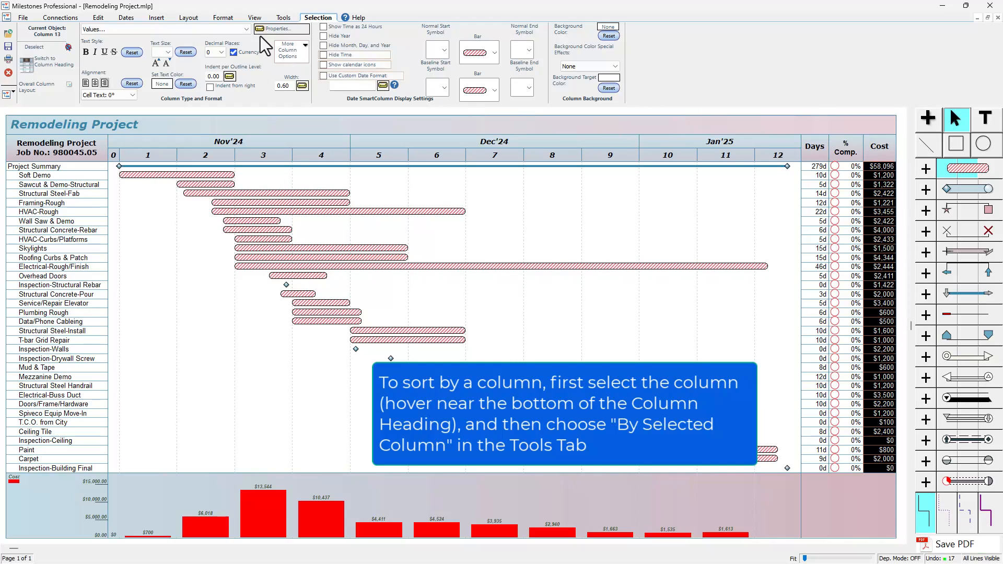
{"action": "left_click", "coordinate": [281, 19]}
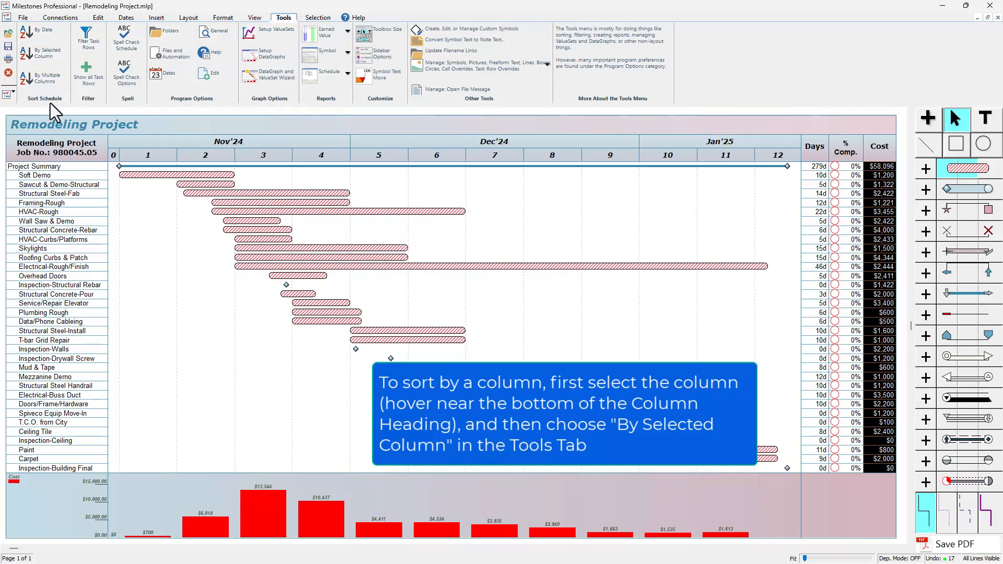
{"action": "left_click", "coordinate": [53, 61]}
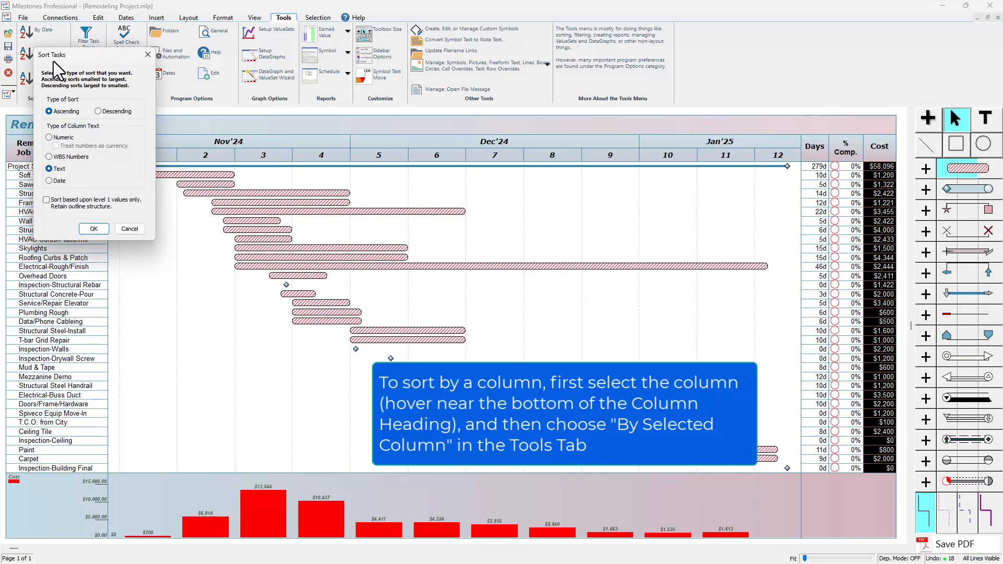
{"action": "left_click", "coordinate": [98, 111]}
{"action": "left_click", "coordinate": [65, 138]}
{"action": "left_click", "coordinate": [67, 147]}
{"action": "left_click", "coordinate": [92, 228]}
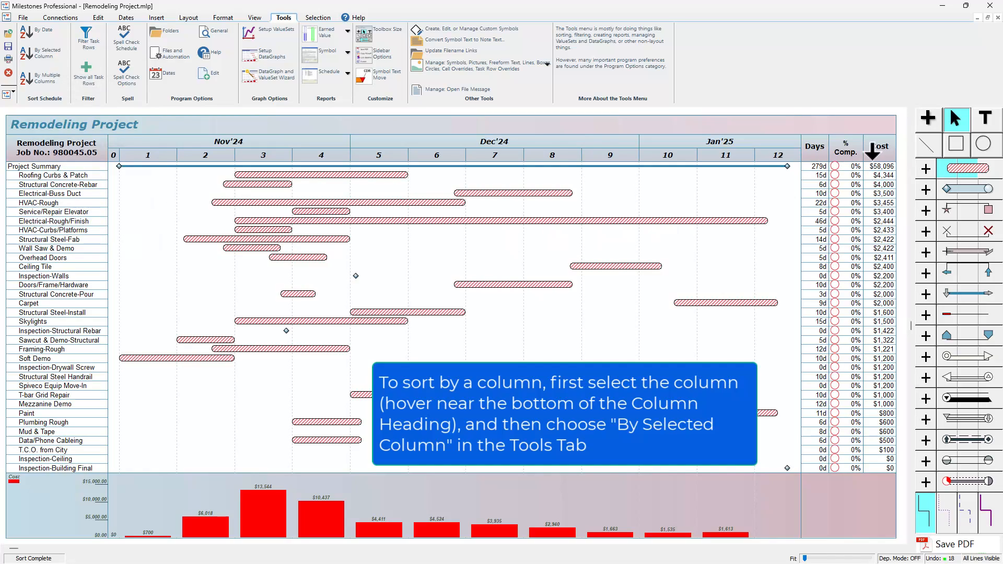